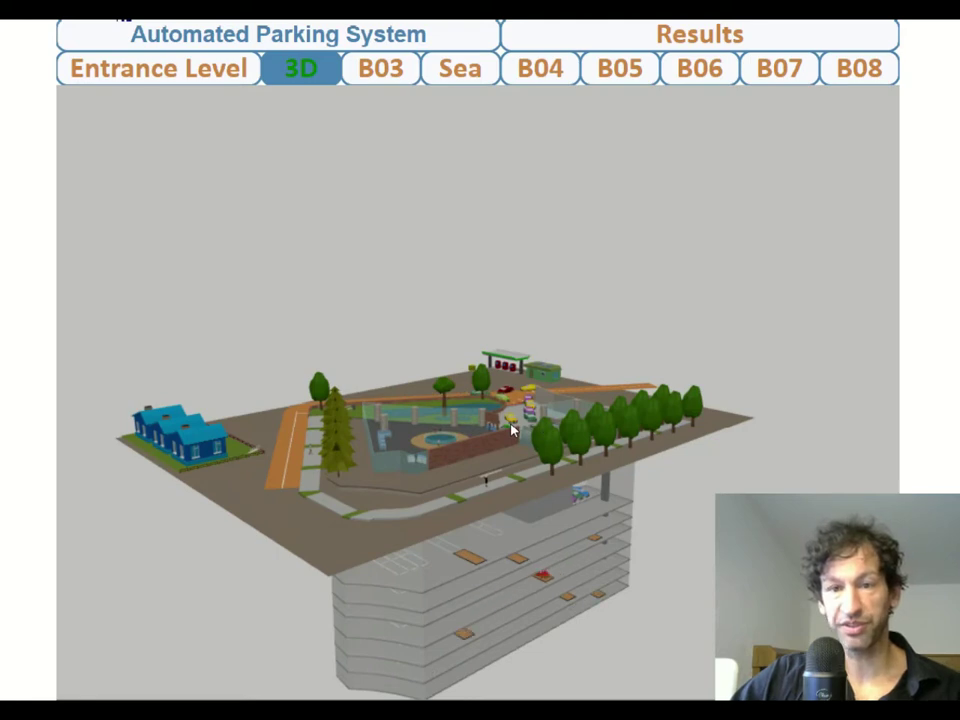
Step: Orbit and zoom the 3D parking model, tilting it toward a top-down view
scroll(514, 428, "up", 5)
scroll(514, 454, "down", 3)
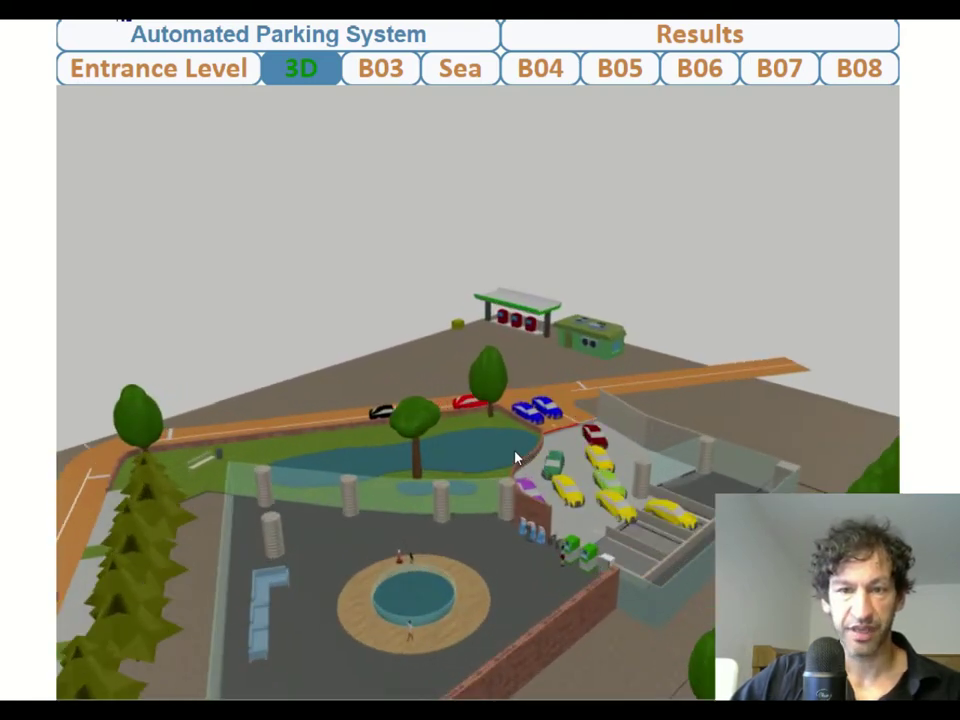
left_click_drag(514, 454, 210, 465)
scroll(290, 500, "up", 3)
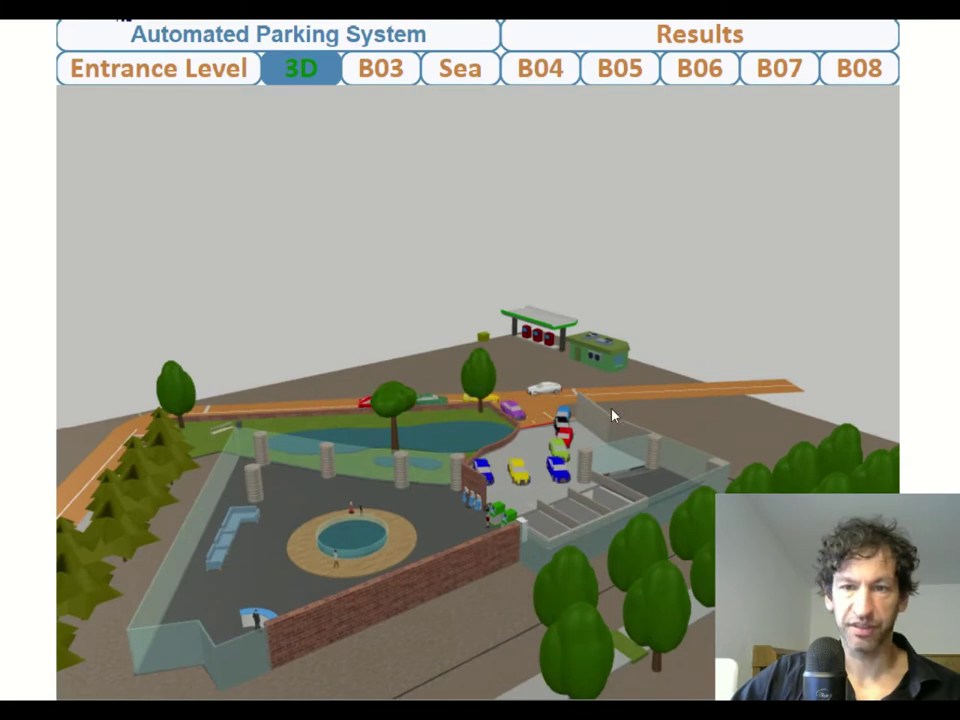
left_click_drag(614, 416, 476, 476)
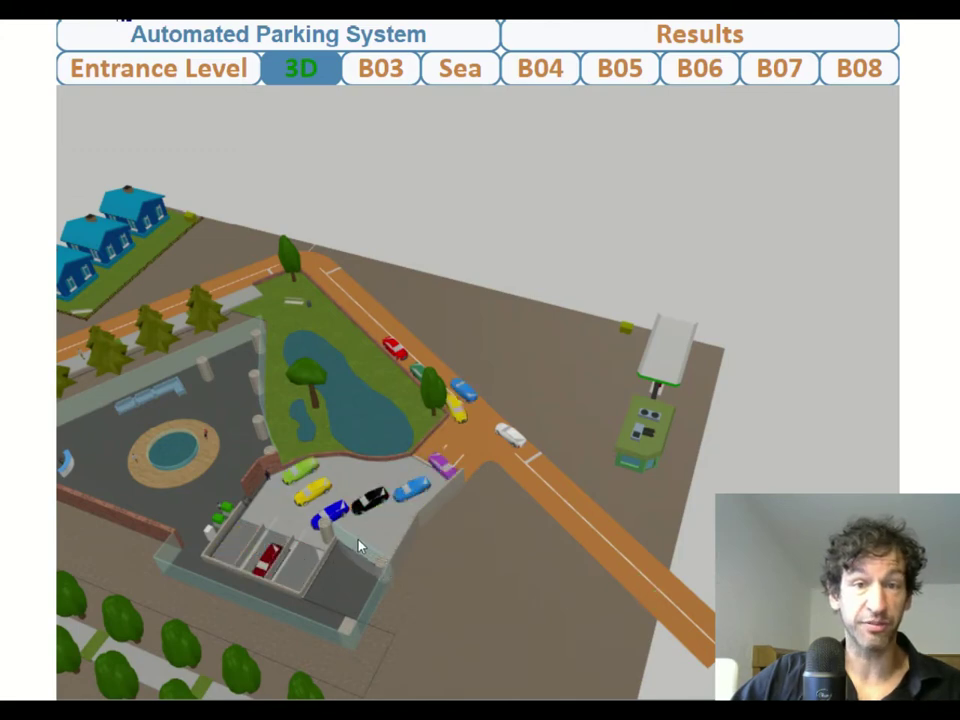
Step: Orbit beneath the ground slab to inspect the stacked underground parking levels
left_click_drag(360, 549, 428, 532)
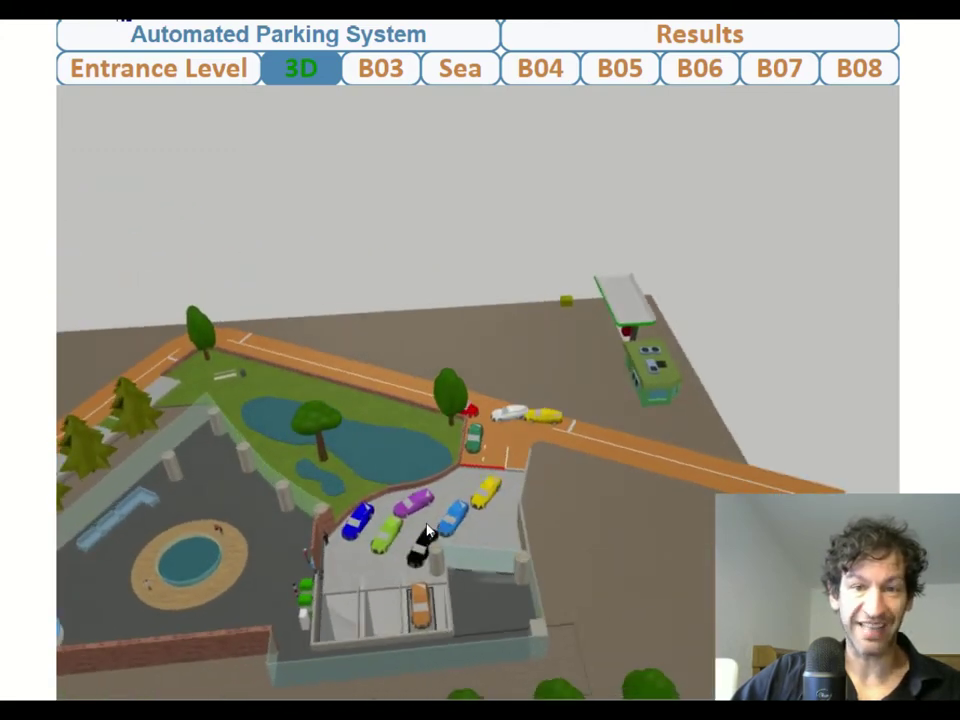
left_click_drag(393, 598, 459, 497)
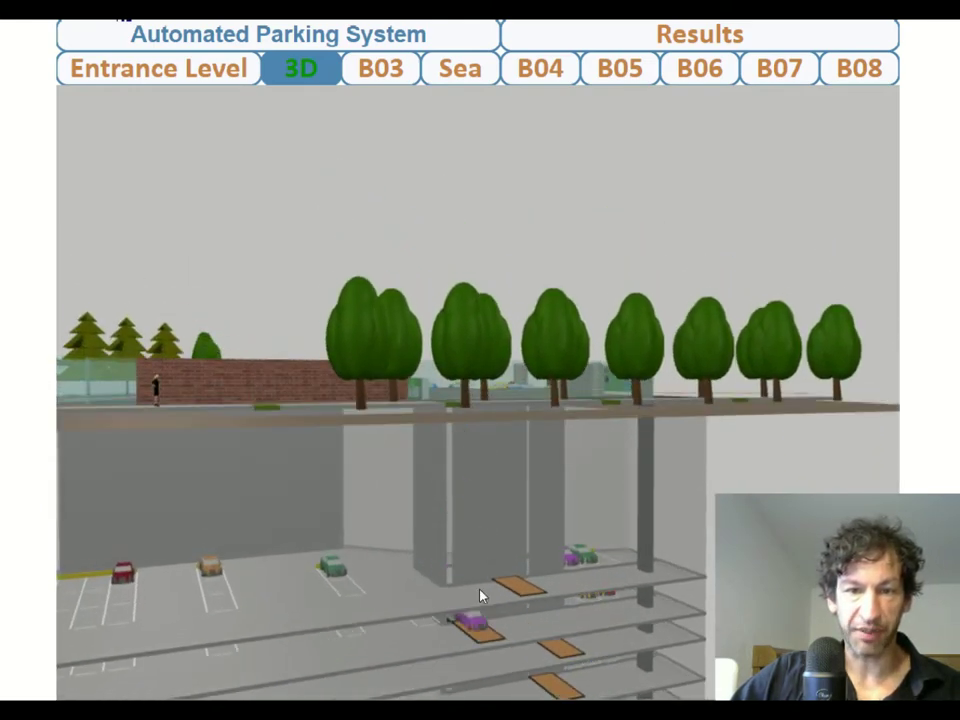
scroll(526, 592, "down", 2)
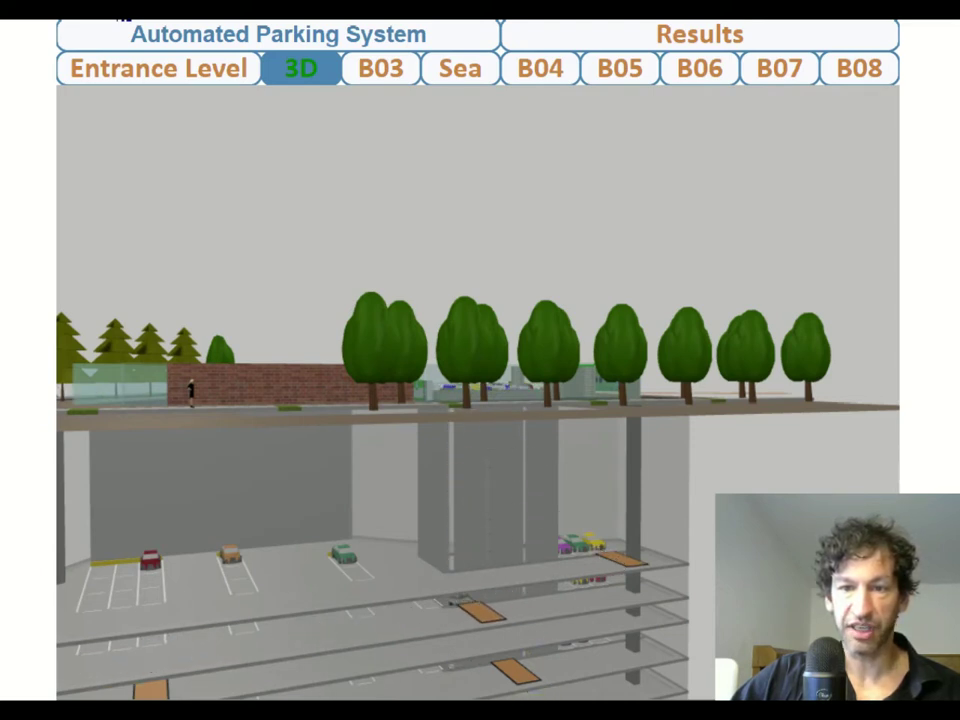
left_click_drag(326, 586, 379, 636)
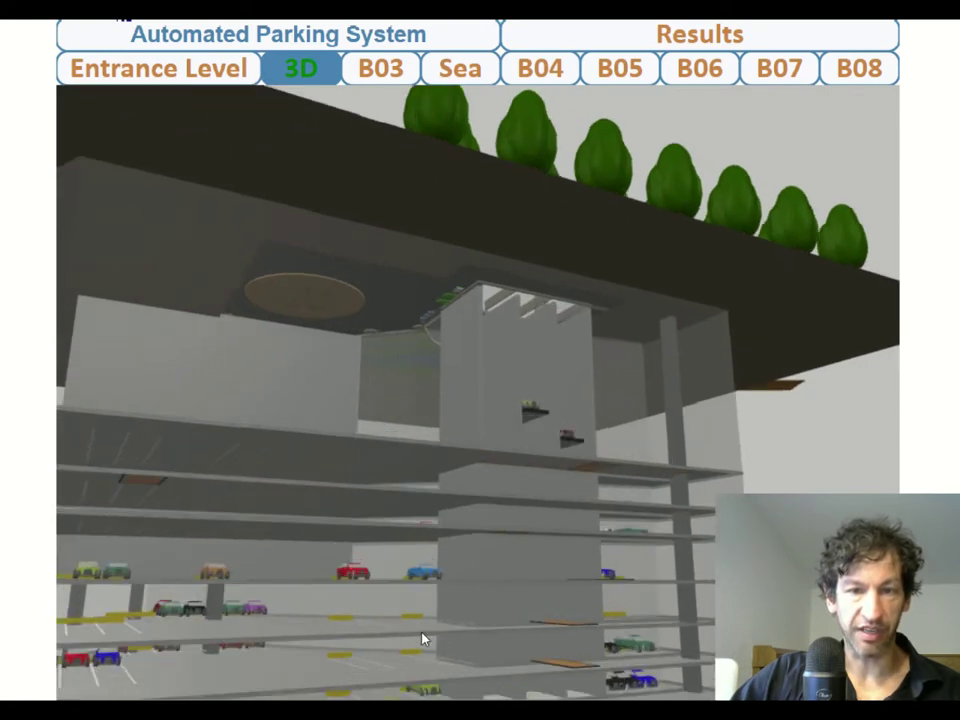
left_click_drag(398, 578, 229, 612)
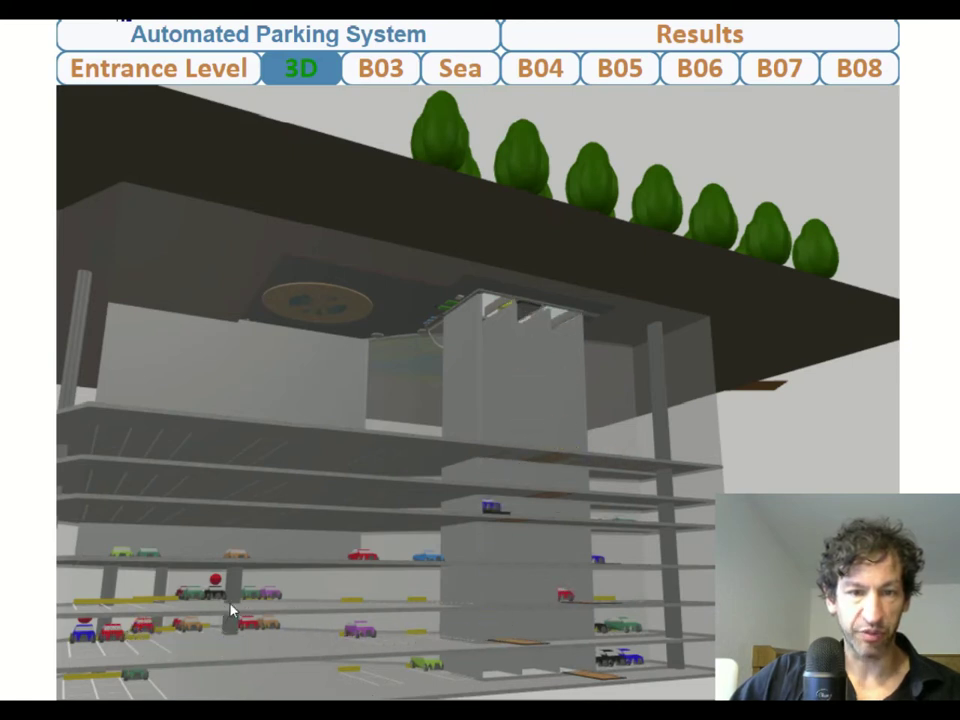
Step: Show the B03 floor plan, then switch to the Sea level floor plan
left_click(376, 72)
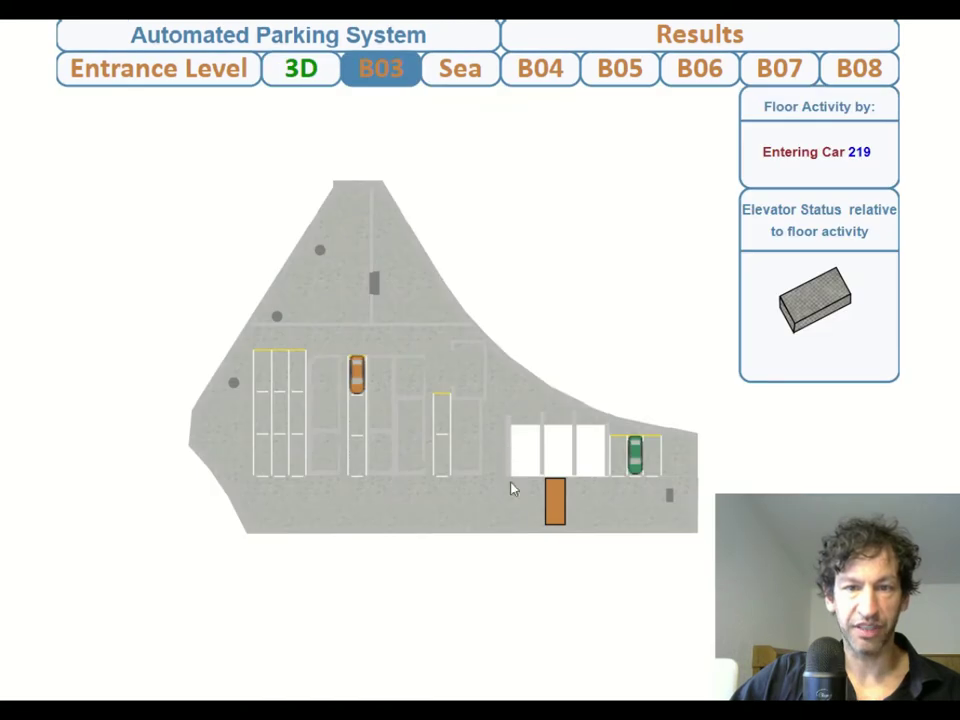
left_click(486, 80)
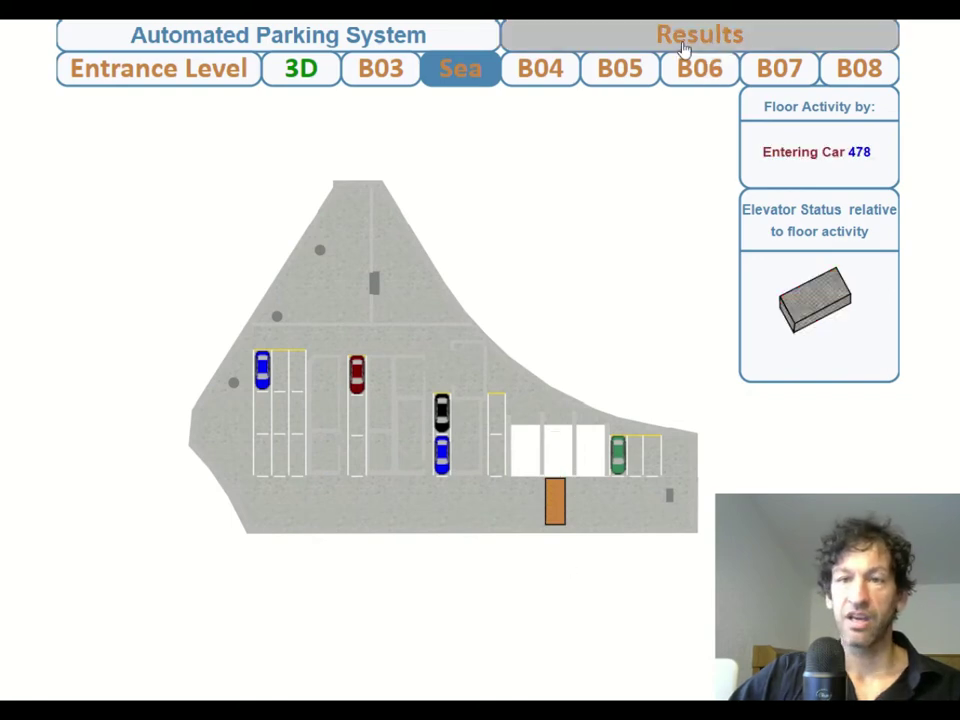
Step: Open the Results page with config 101's capacity-utilization gauges
left_click(683, 48)
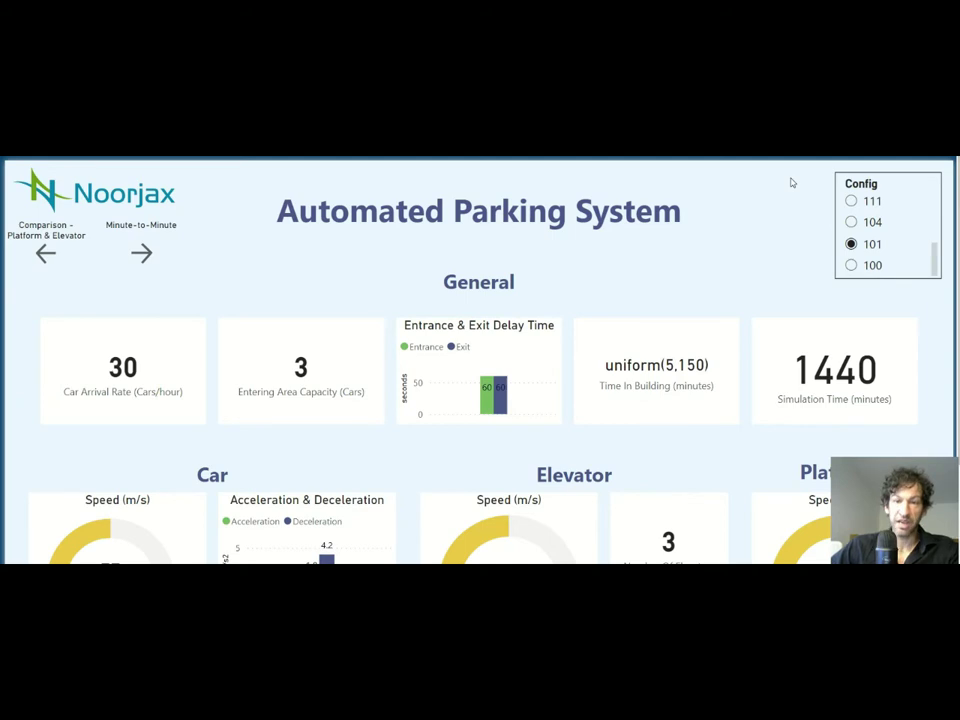
Step: Select configuration 104 in the Config slicer and scroll through its parameters
scroll(559, 262, "down", 1)
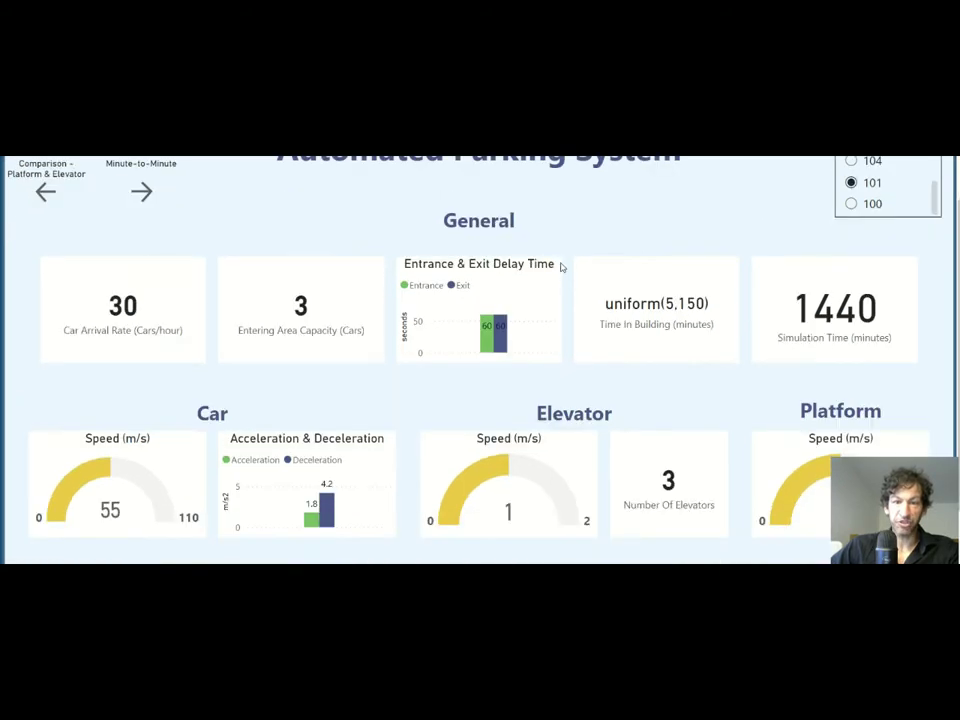
scroll(574, 285, "up", 1)
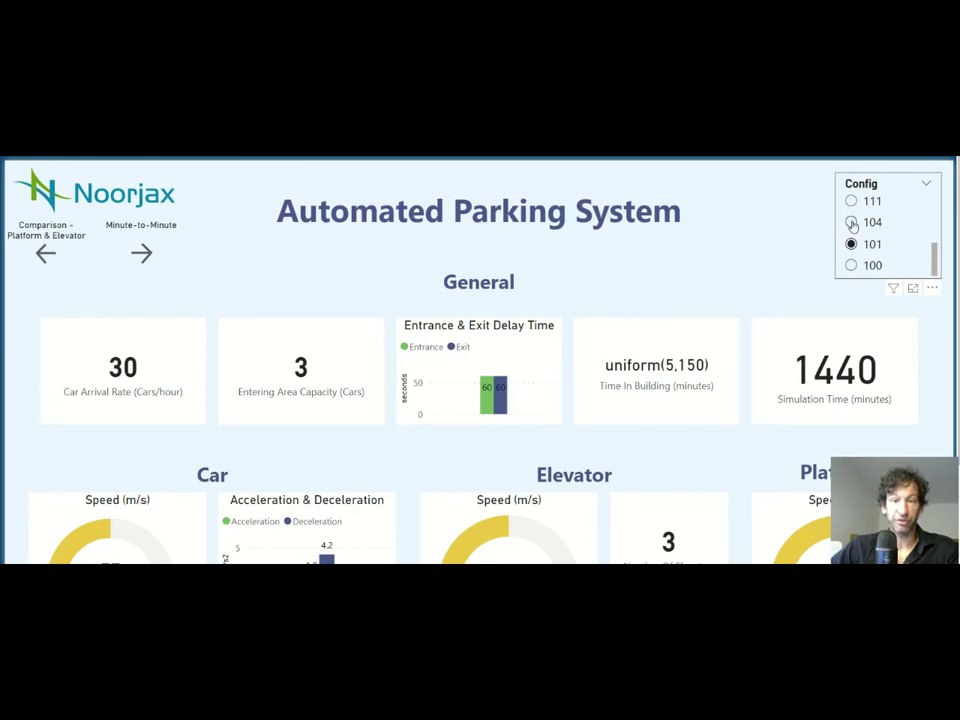
left_click(851, 223)
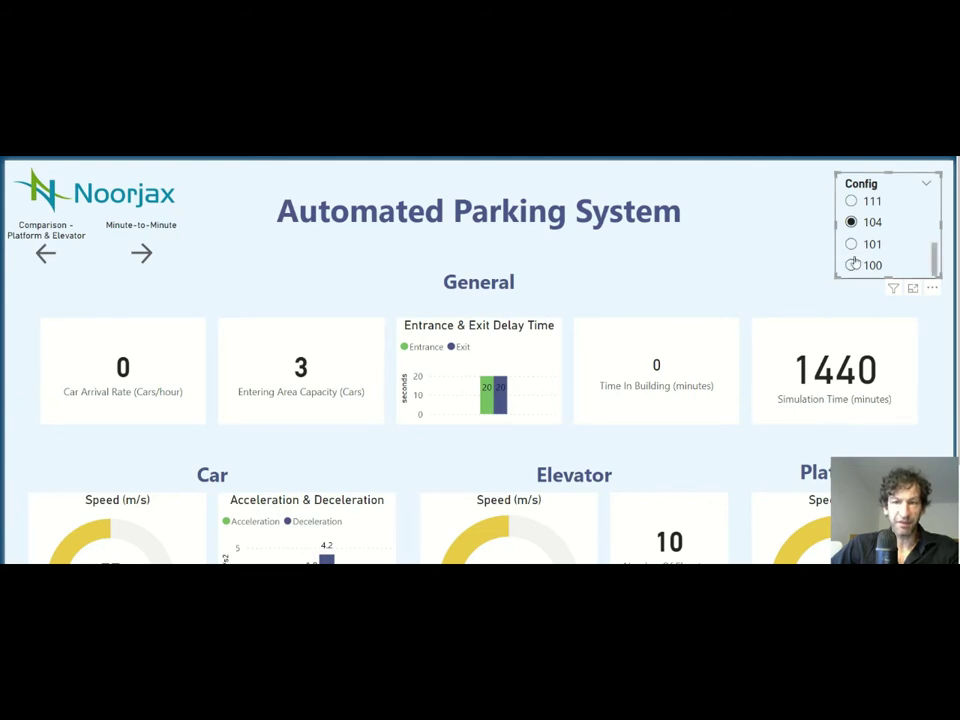
scroll(853, 262, "down", 1)
scroll(793, 255, "up", 1)
scroll(720, 300, "down", 2)
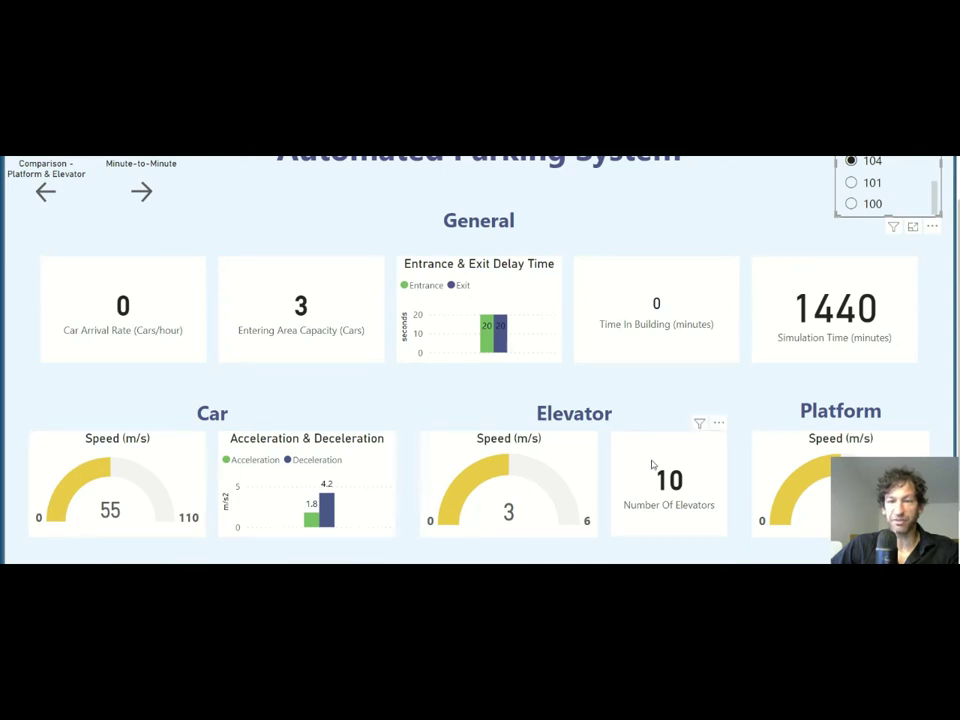
scroll(707, 430, "up", 2)
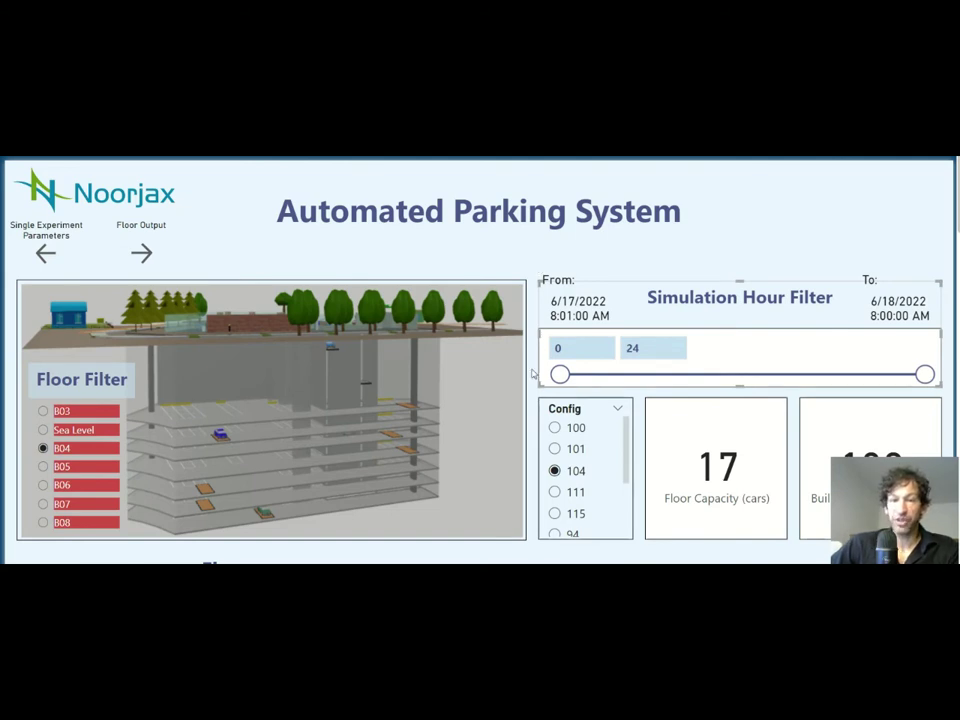
Step: Filter the floor page to B05, then to floor B06
scroll(535, 365, "down", 1)
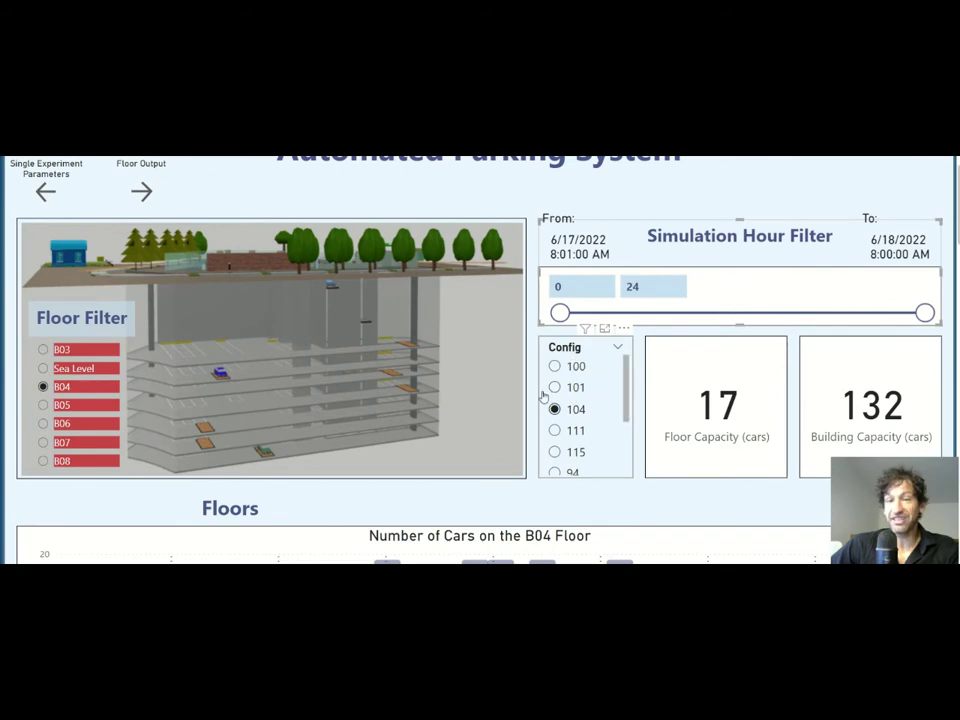
scroll(540, 392, "down", 1)
scroll(517, 397, "down", 4)
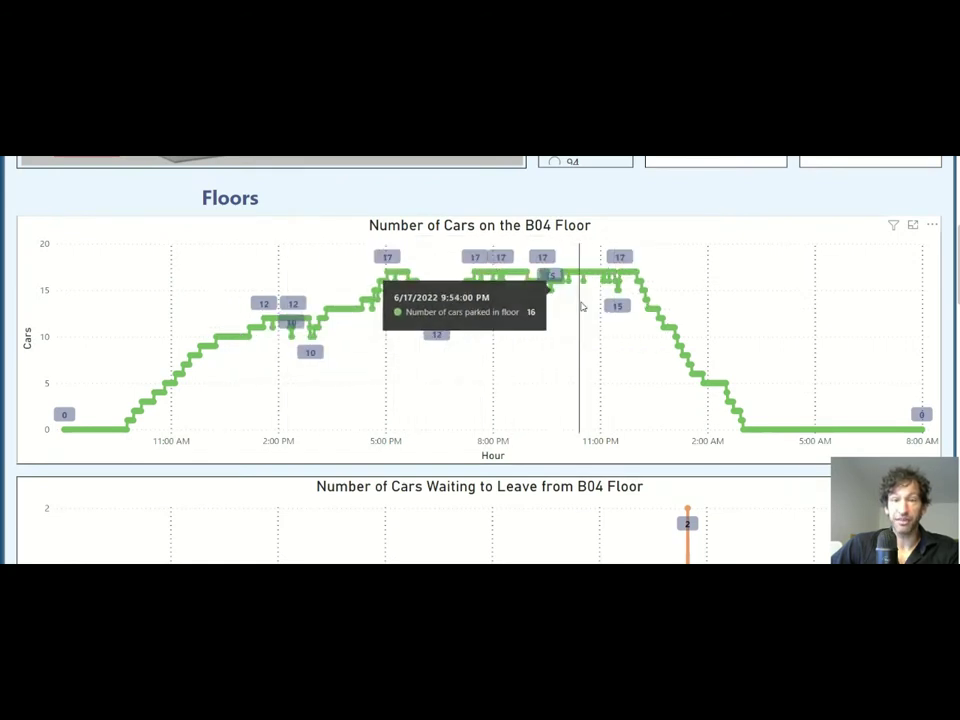
scroll(576, 321, "down", 2)
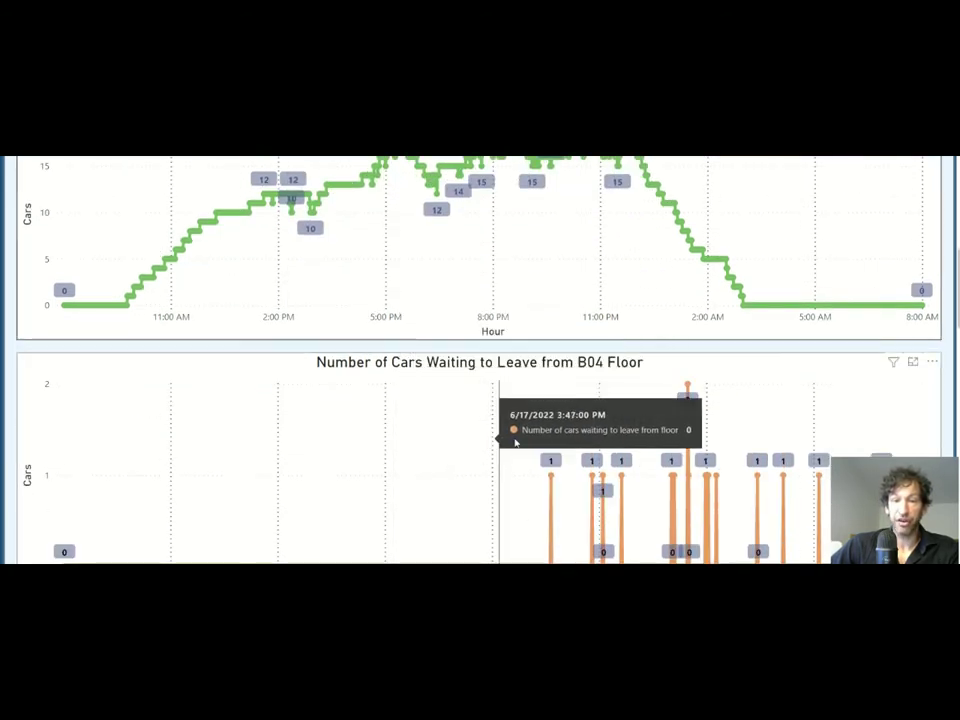
scroll(630, 415, "up", 6)
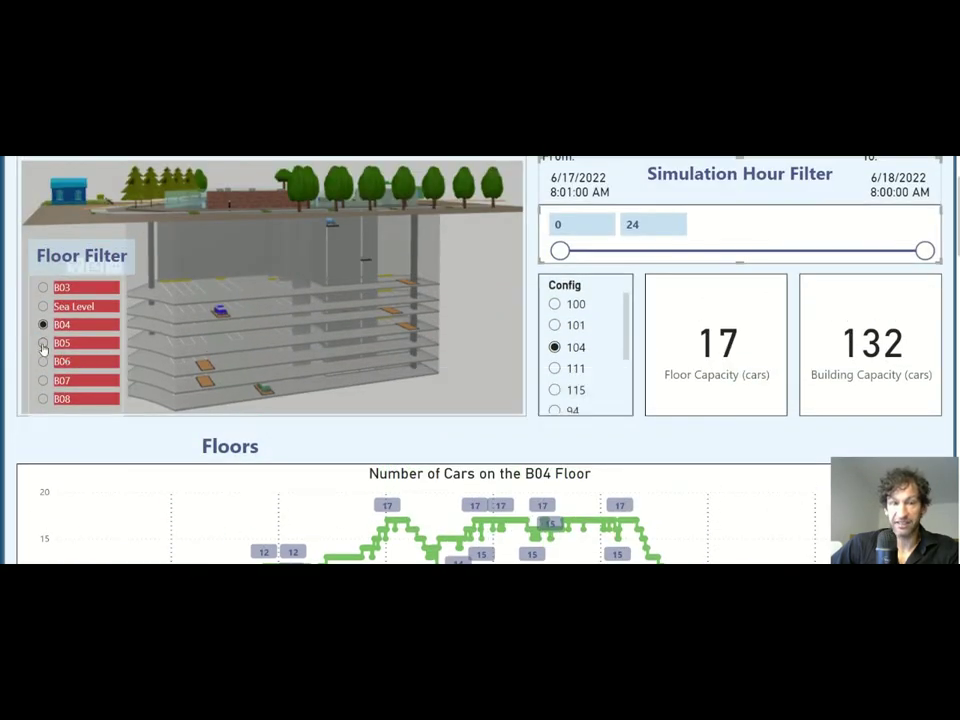
left_click(43, 344)
left_click(43, 362)
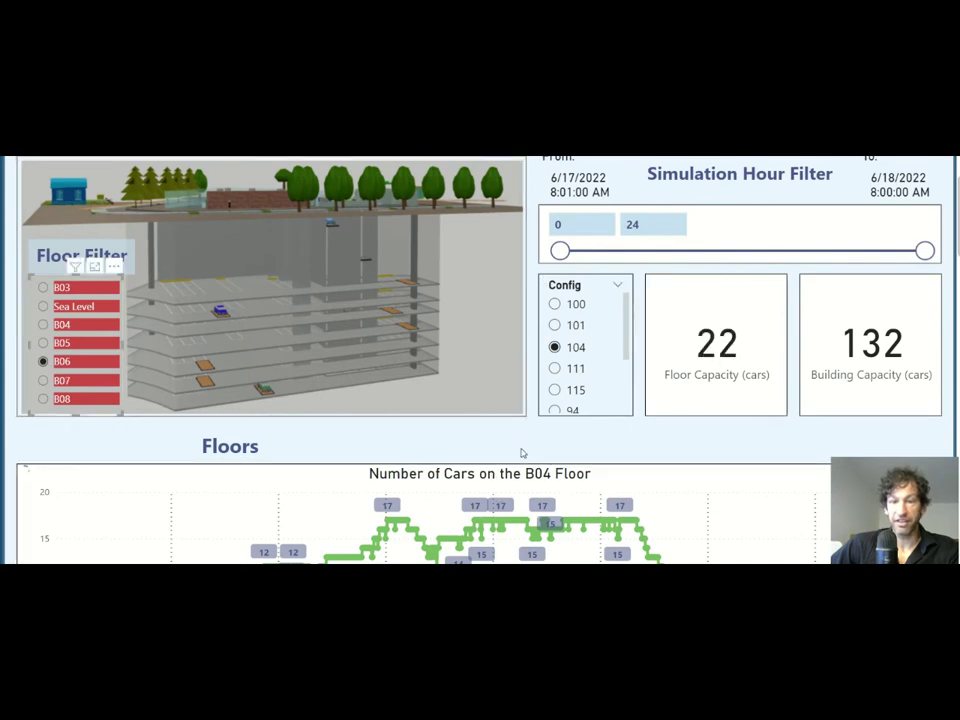
Step: Switch the Config slicer from 104 to configuration 101
scroll(528, 383, "down", 1)
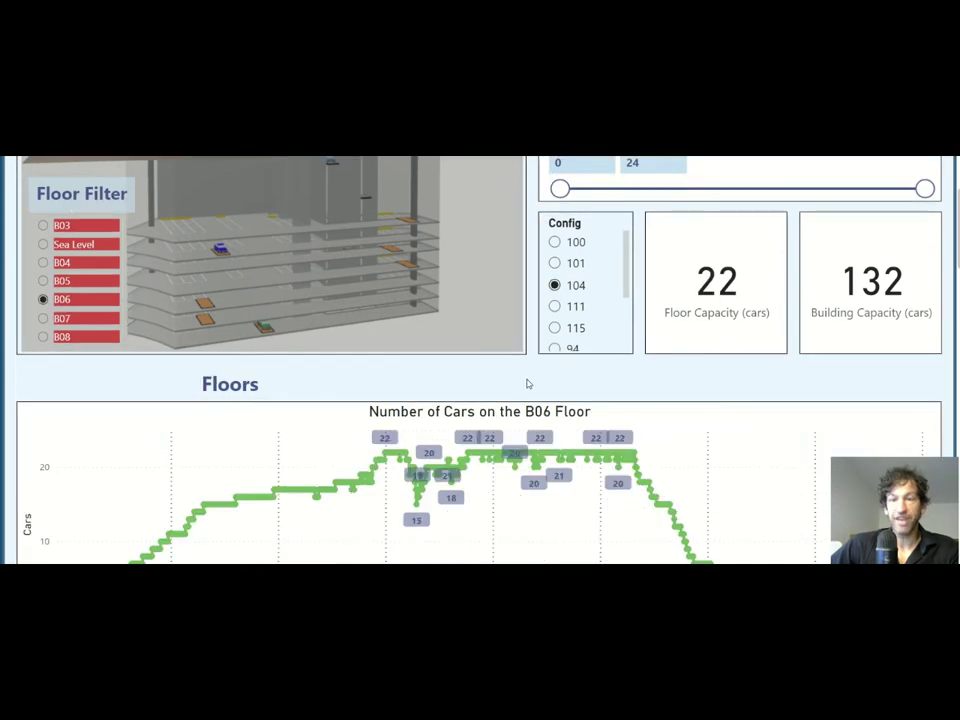
left_click(555, 264)
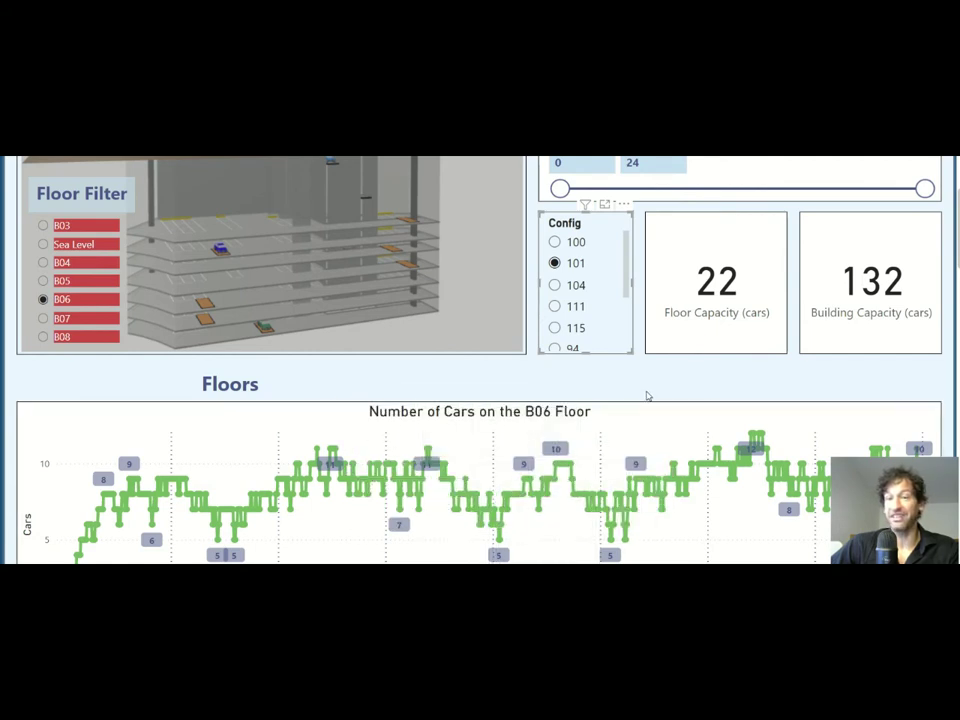
scroll(650, 394, "up", 3)
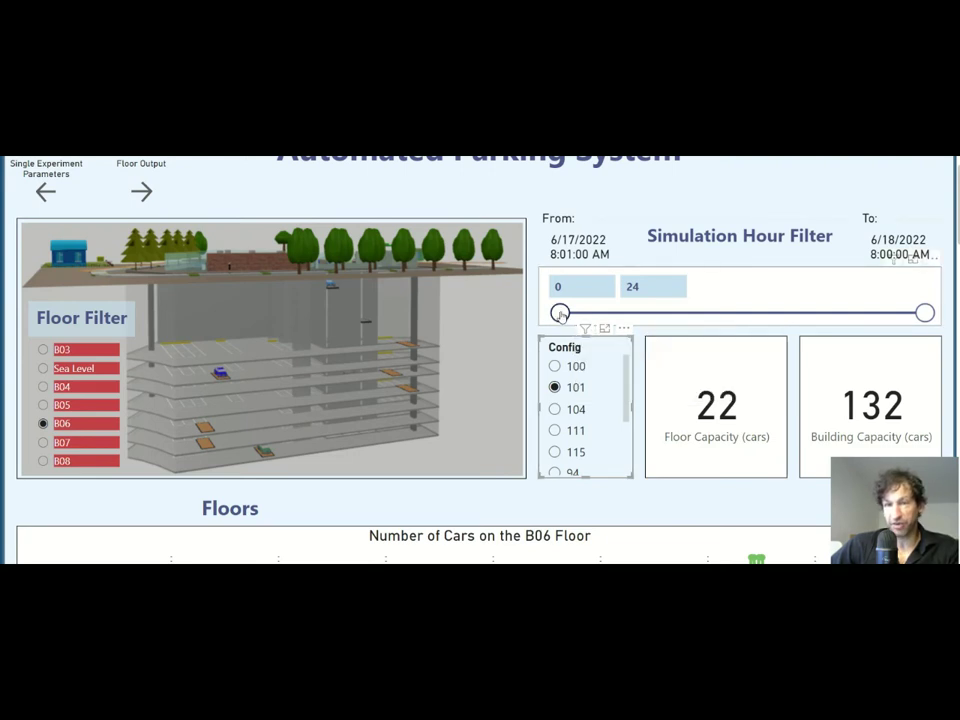
Step: Limit the Simulation Hour Filter to hours 8 through 11
left_click_drag(560, 313, 681, 313)
left_click_drag(924, 313, 727, 313)
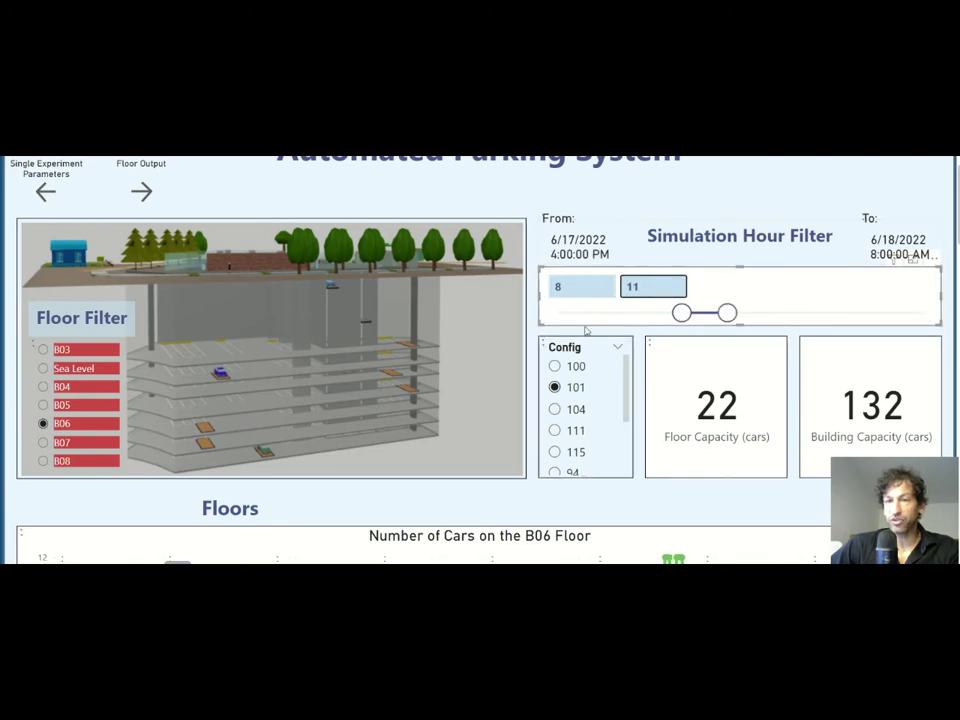
scroll(551, 373, "down", 4)
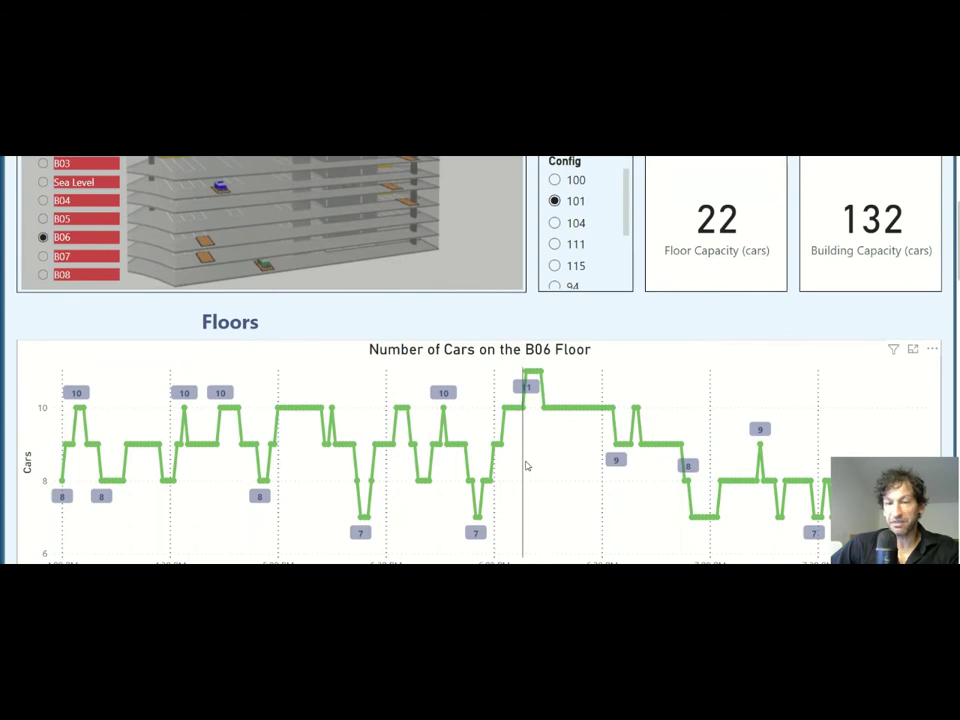
Step: Scroll through the floor and building charts for hours 8–11
mouse_move(530, 466)
scroll(530, 466, "down", 10)
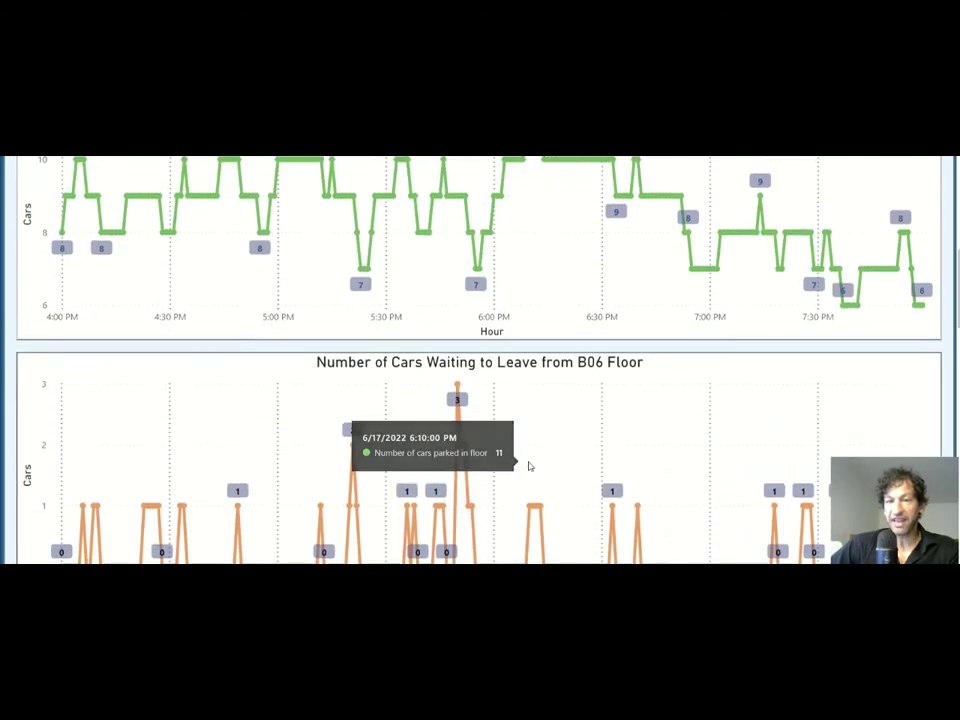
scroll(530, 466, "down", 15)
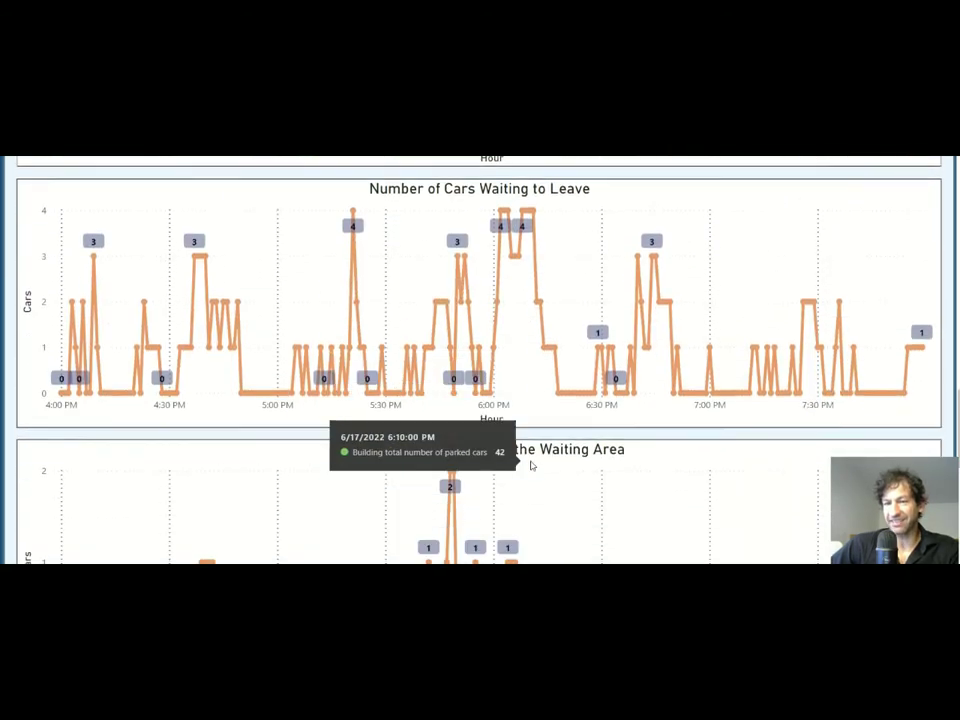
scroll(530, 466, "down", 4)
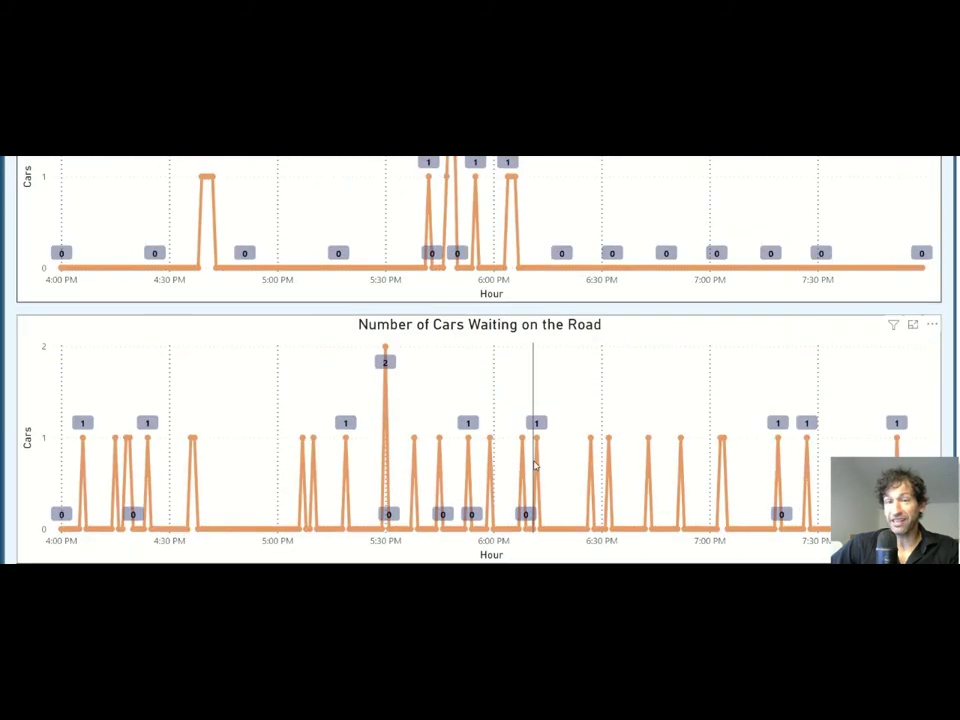
scroll(532, 466, "up", 7)
scroll(534, 466, "up", 4)
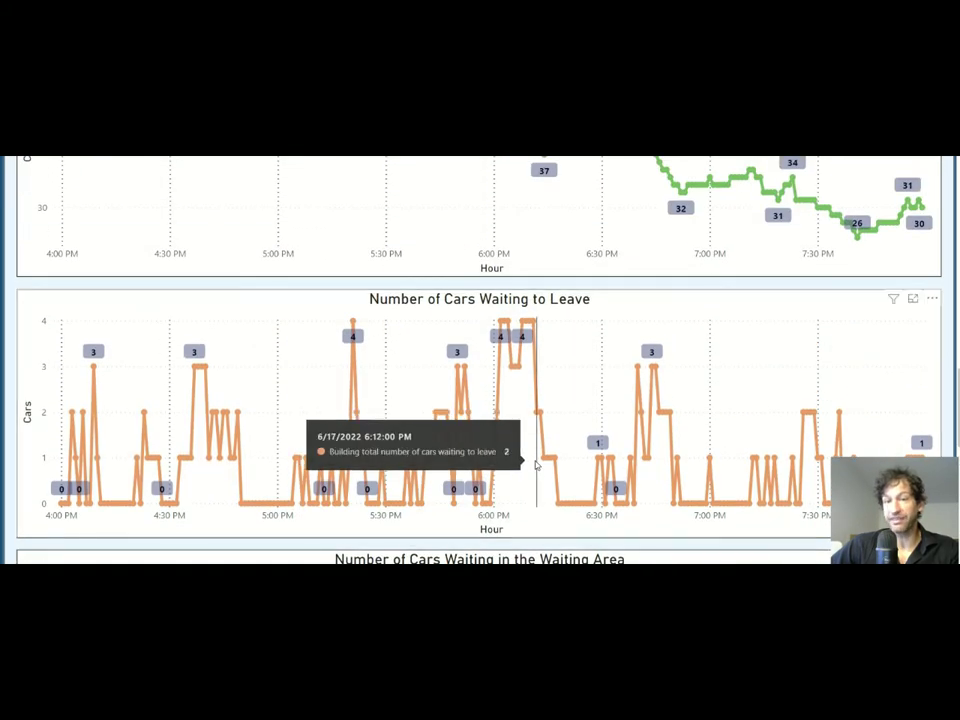
scroll(536, 466, "up", 3)
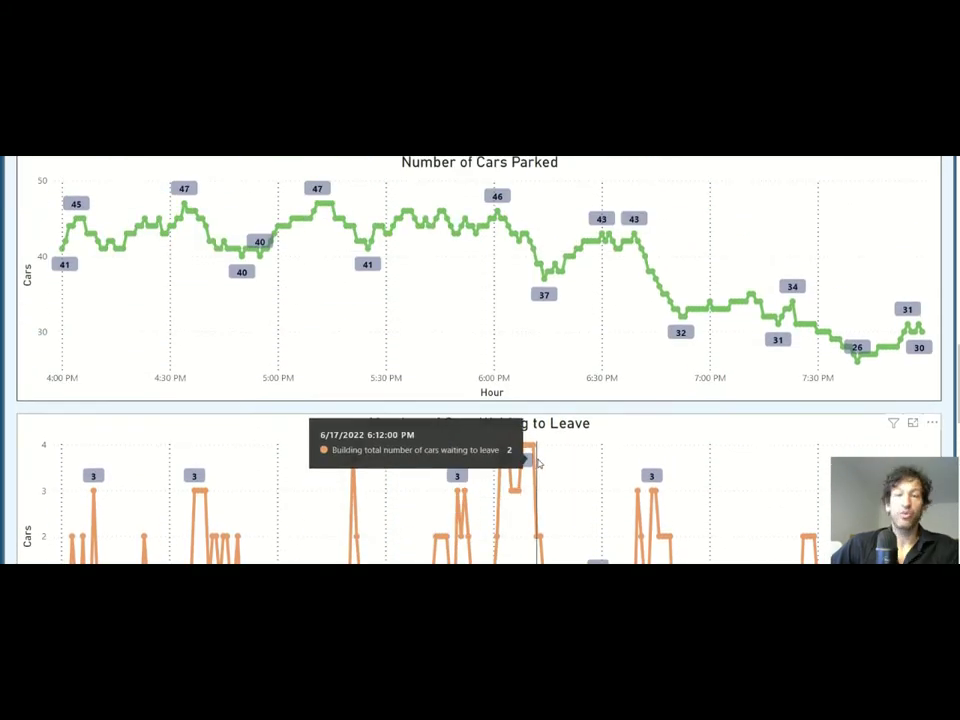
scroll(537, 463, "up", 11)
scroll(645, 458, "up", 11)
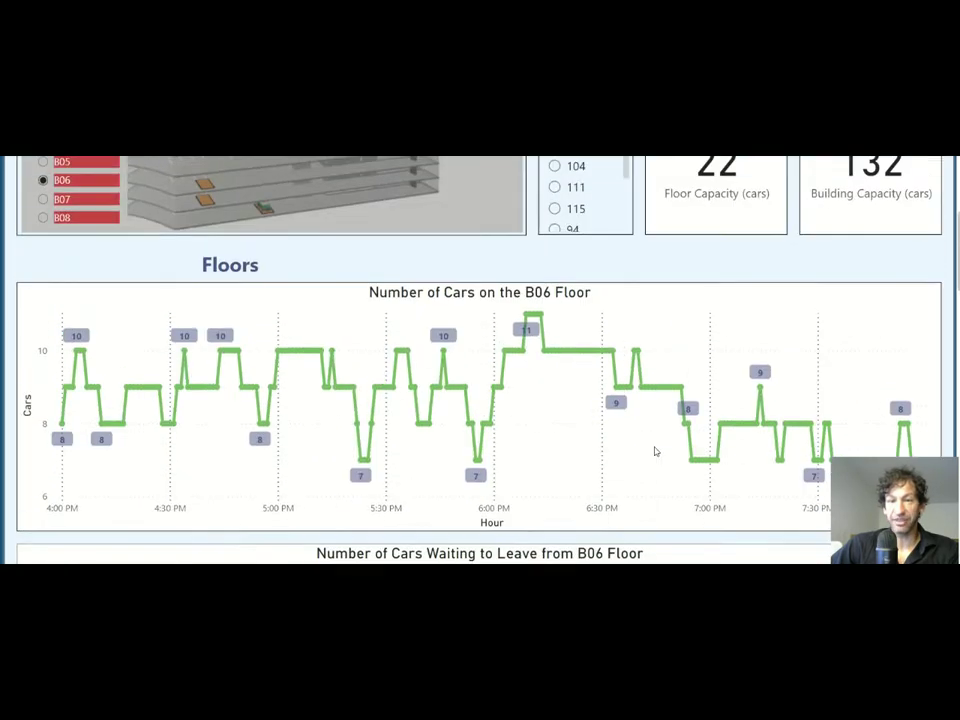
scroll(655, 450, "down", 6)
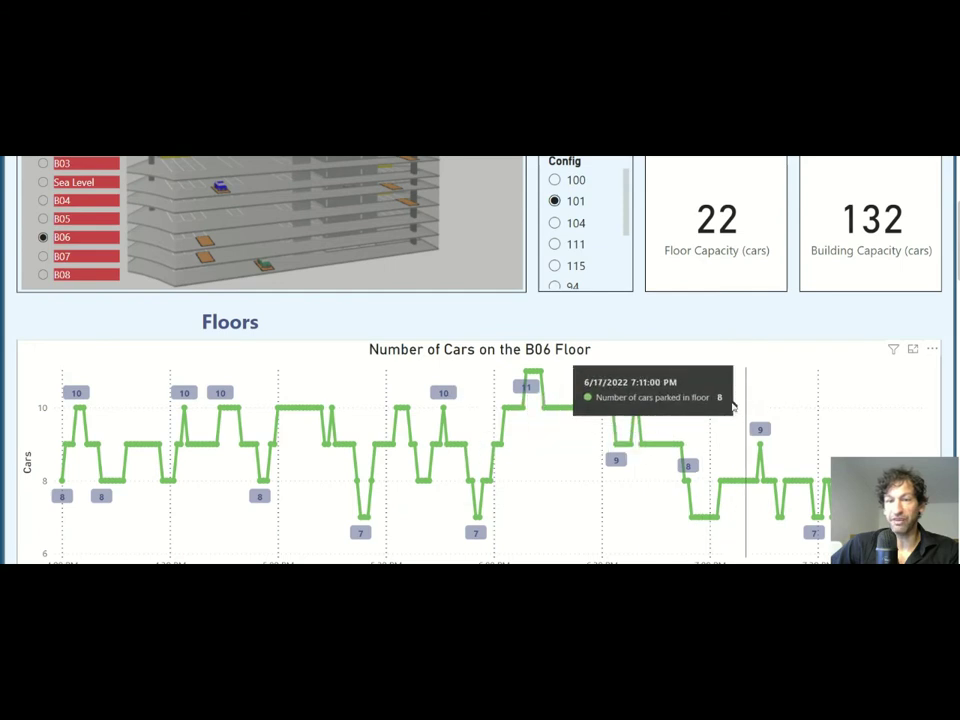
scroll(703, 420, "up", 2)
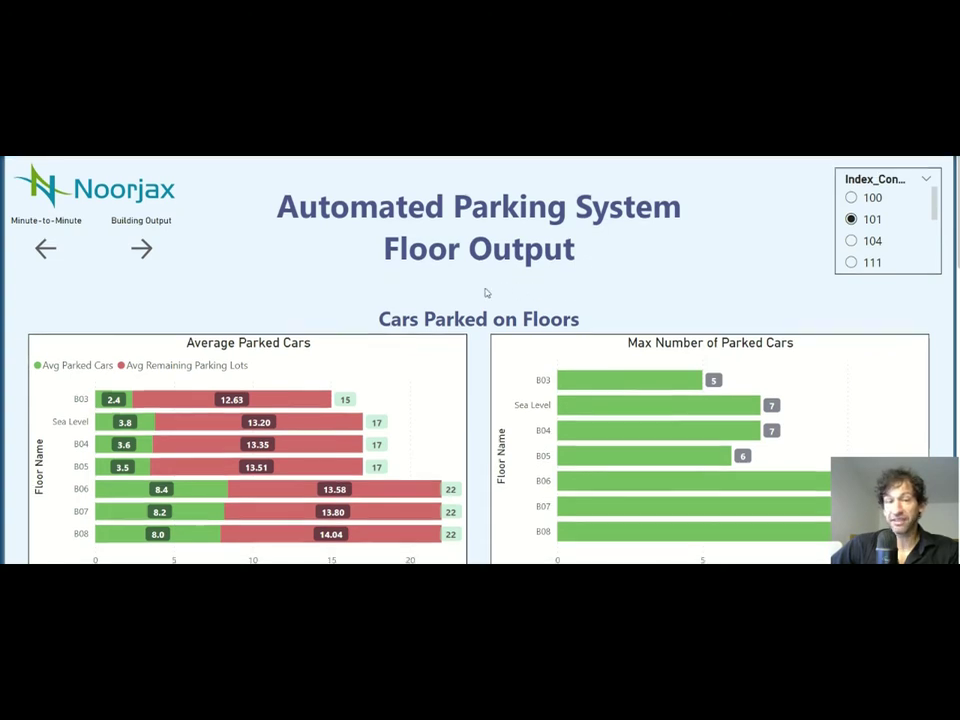
scroll(72, 342, "down", 1)
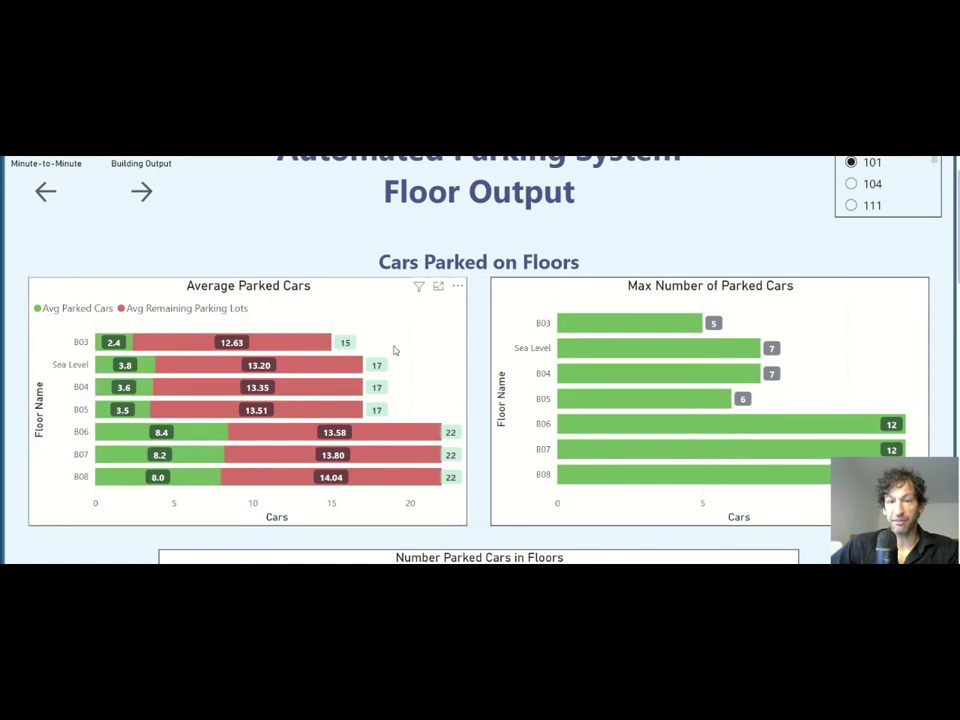
scroll(819, 358, "down", 5)
scroll(828, 341, "down", 2)
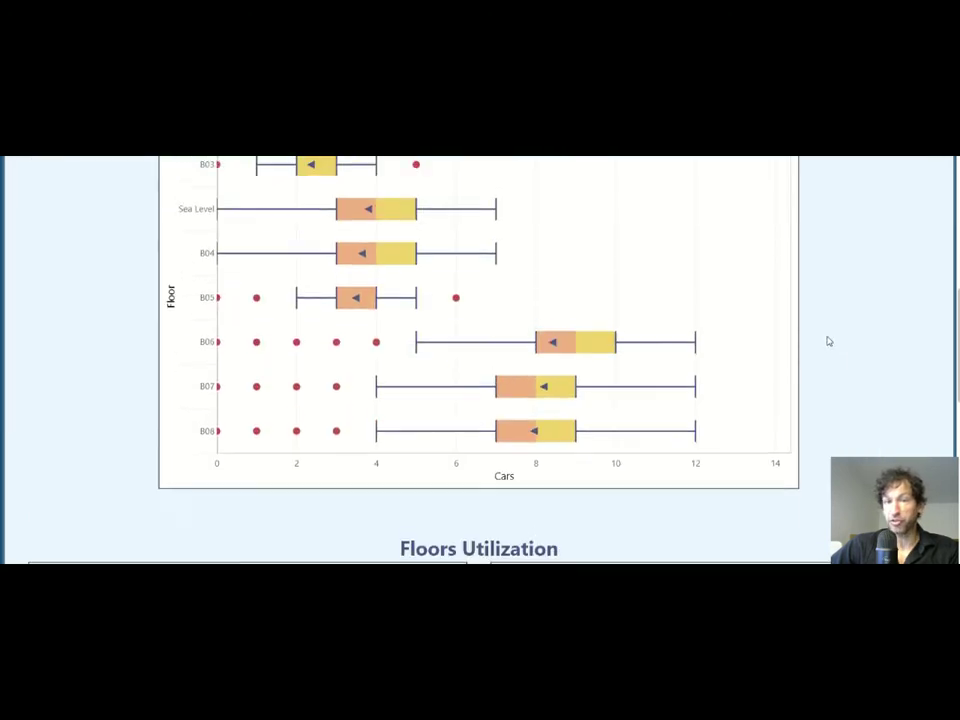
scroll(828, 341, "up", 1)
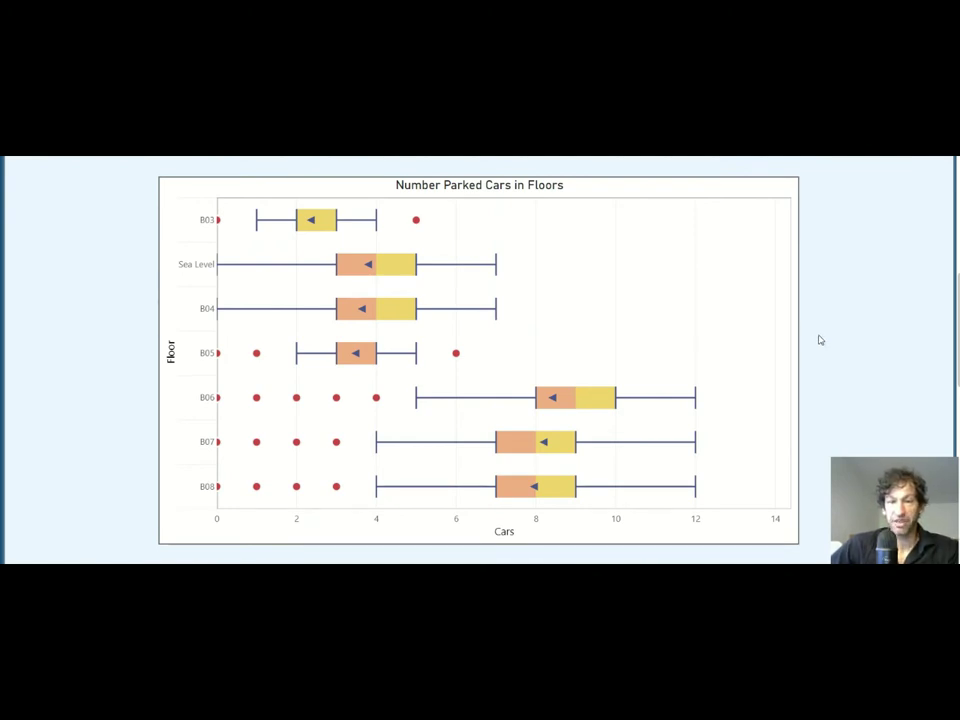
scroll(820, 340, "down", 2)
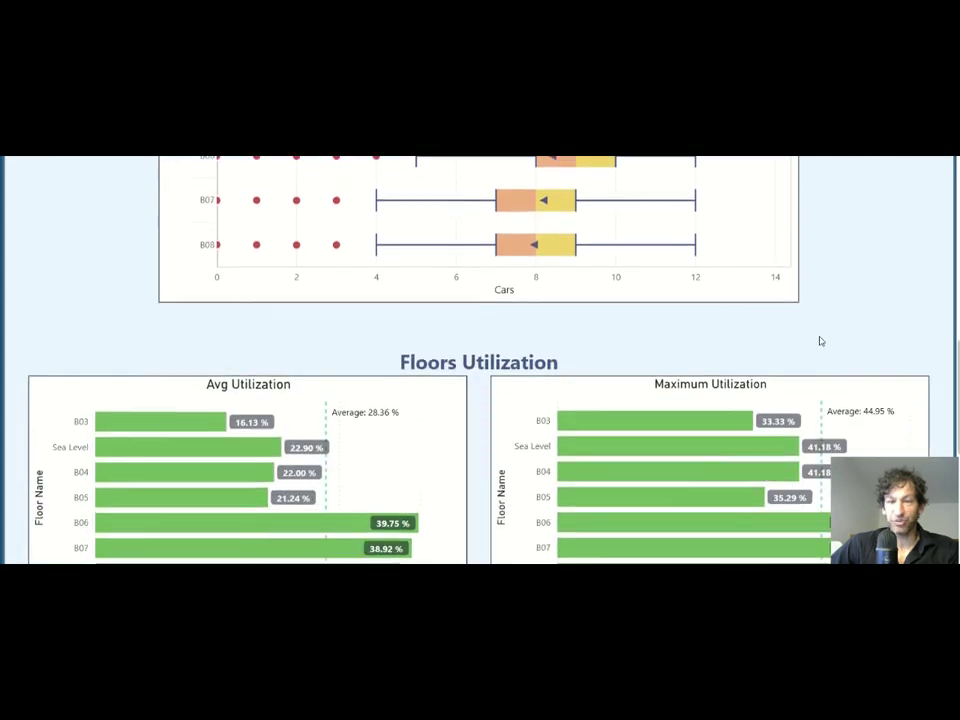